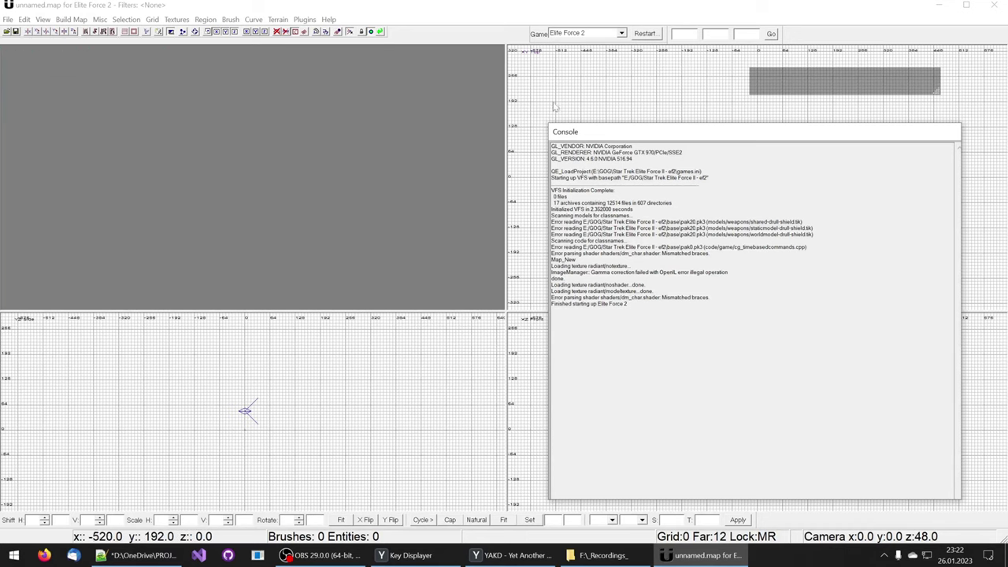
Pan the top view and hide the Console so all four map views of unnamed.map show.
{"action": "right_click_drag", "start_coordinate": [564, 85], "coordinate": [564, 85]}
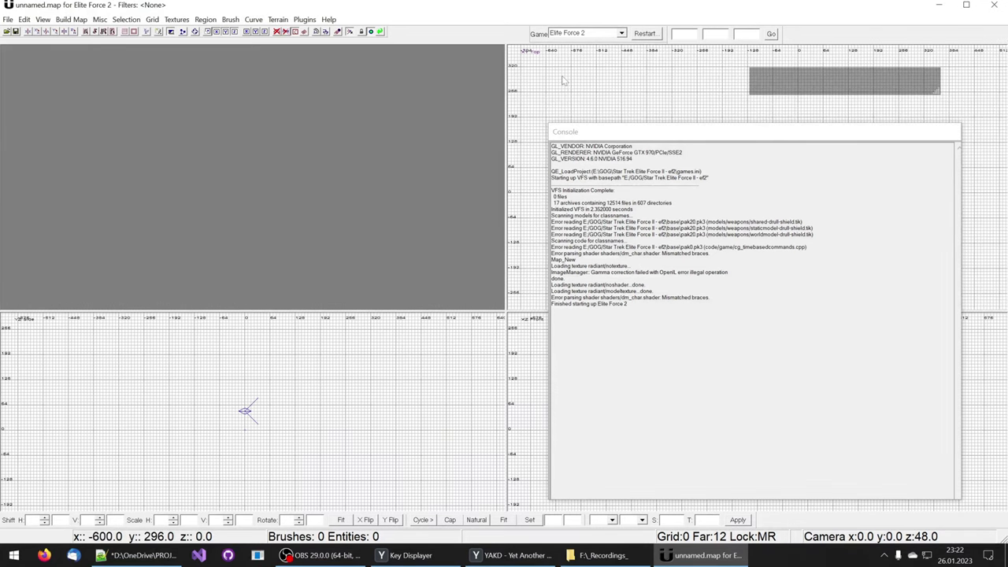
{"action": "key", "text": "o"}
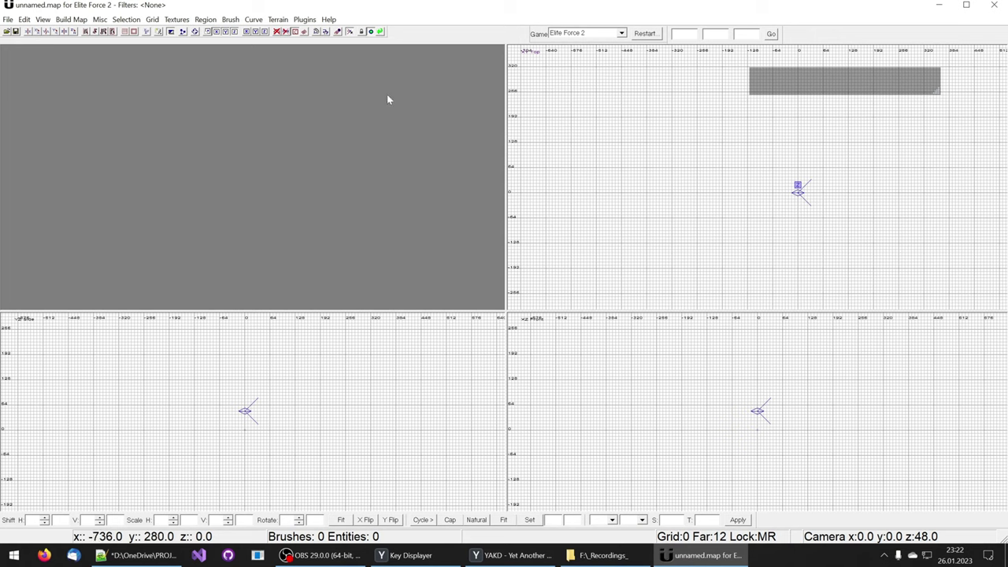
Load and confirm Jared's Scheme in the Colors preferences, then accept the settings.
{"action": "left_click", "coordinate": [25, 21]}
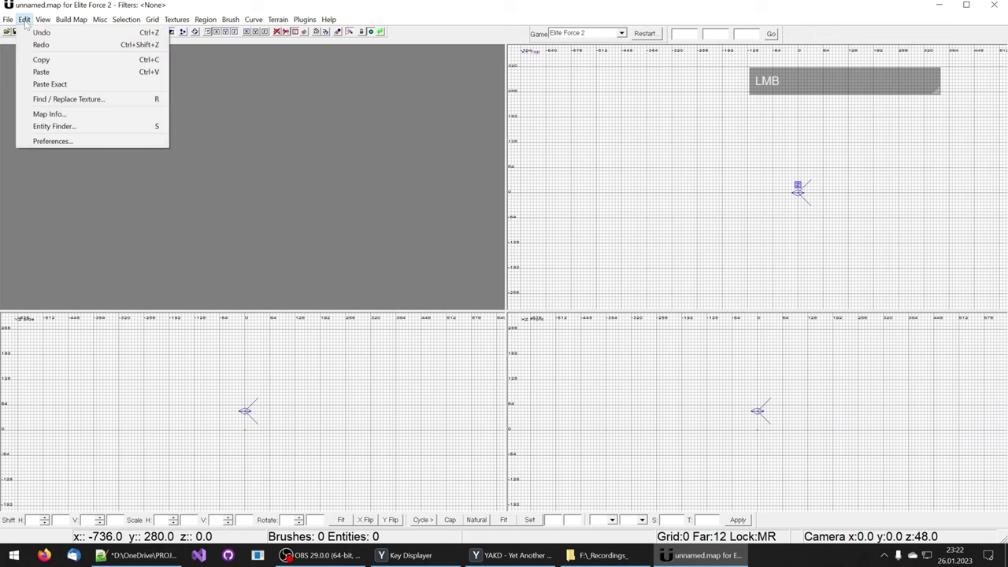
{"action": "left_click", "coordinate": [48, 140]}
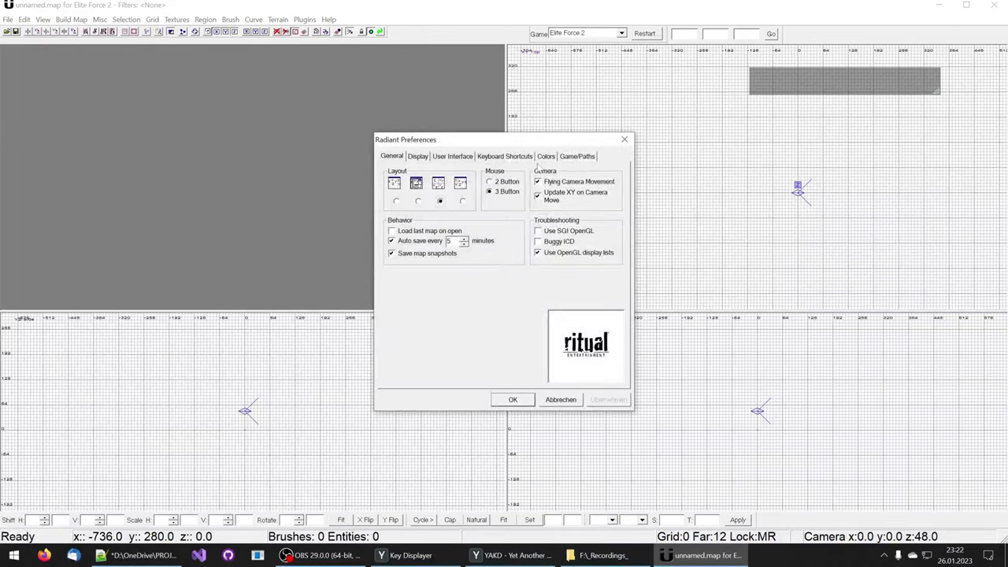
{"action": "left_click", "coordinate": [541, 159]}
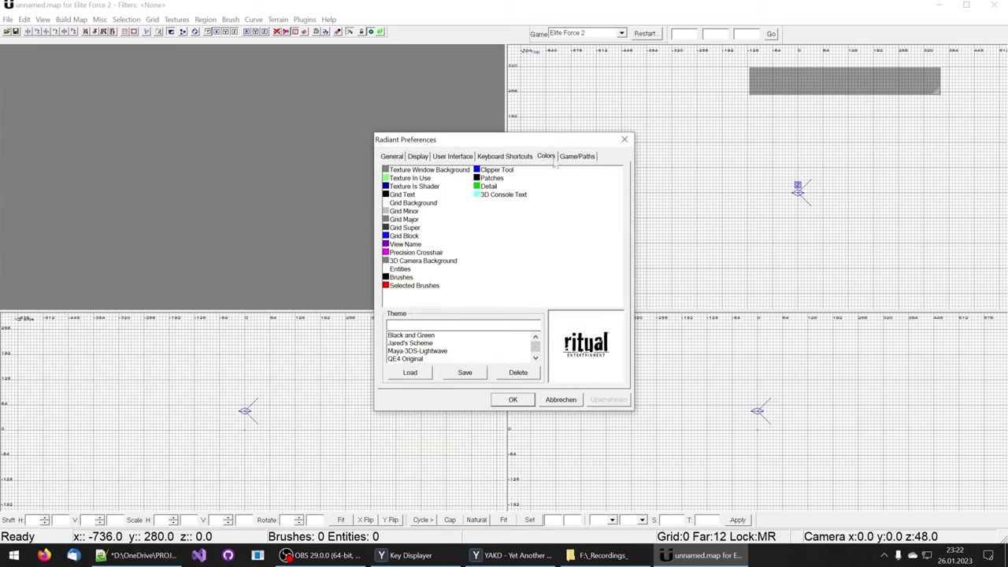
{"action": "left_click", "coordinate": [411, 344]}
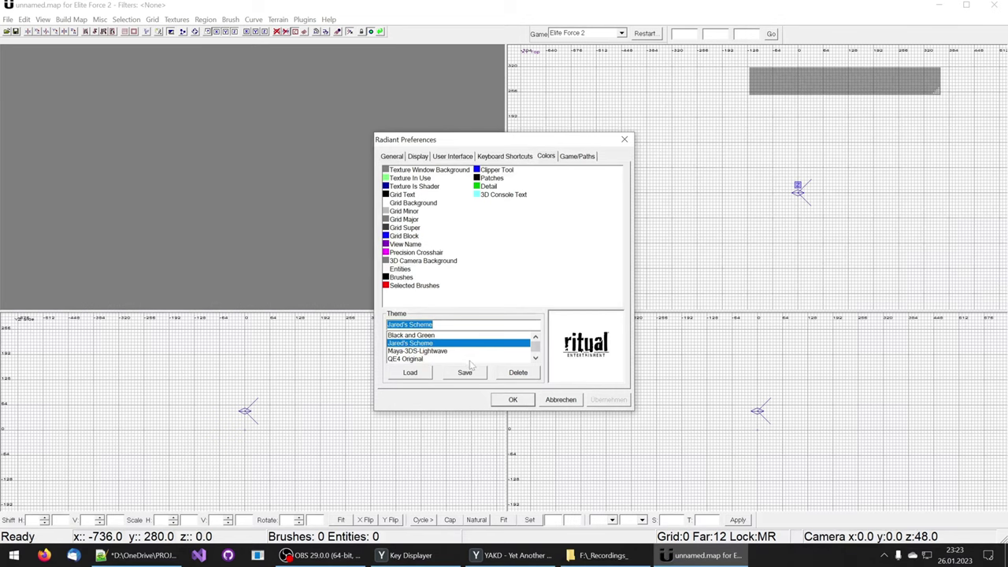
{"action": "left_click", "coordinate": [413, 374]}
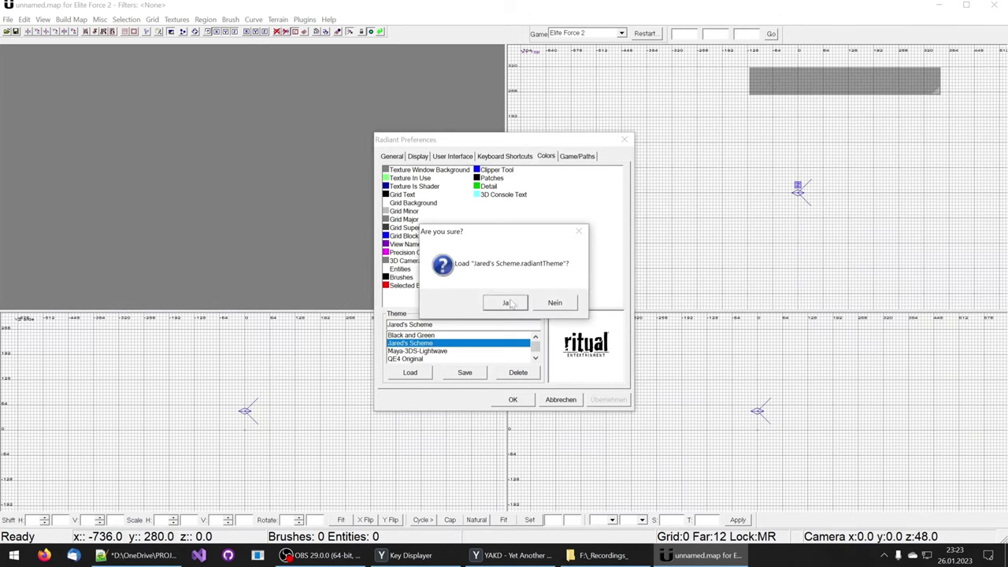
{"action": "left_click", "coordinate": [508, 302]}
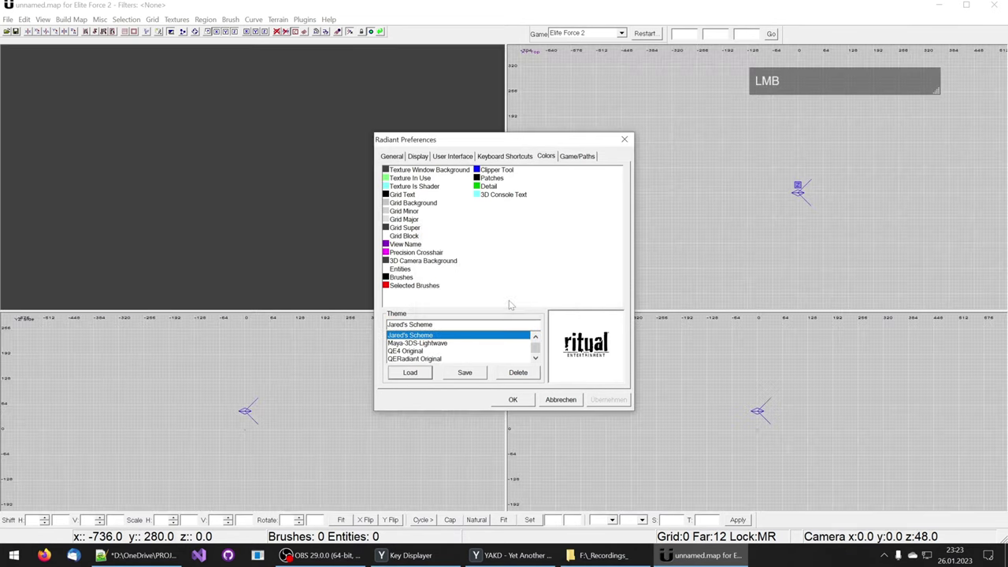
{"action": "left_click", "coordinate": [505, 403]}
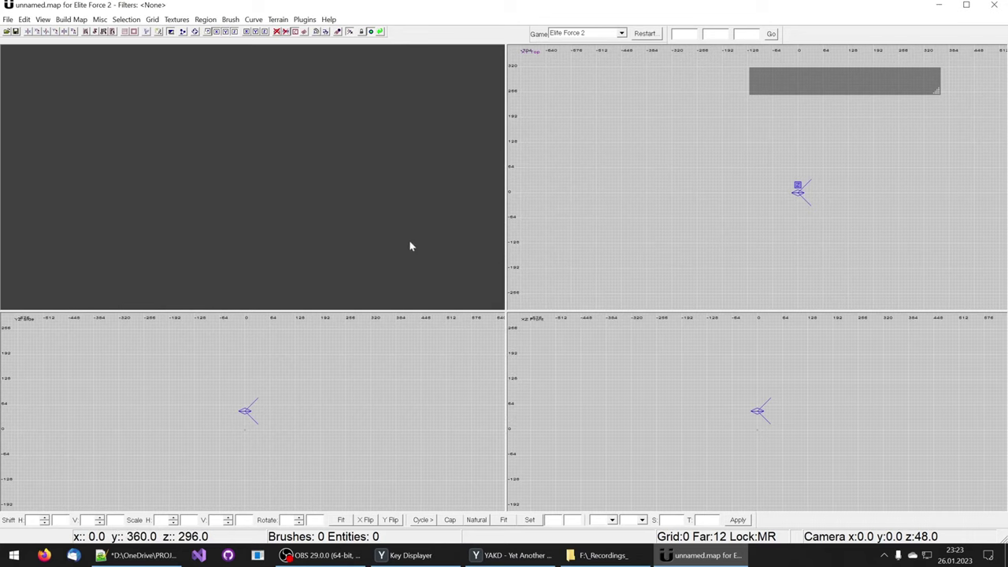
Fly the 3D camera away from the origin to about x 108.9, y -53.1, z 48.
{"action": "right_click_drag", "start_coordinate": [388, 239], "coordinate": [389, 239]}
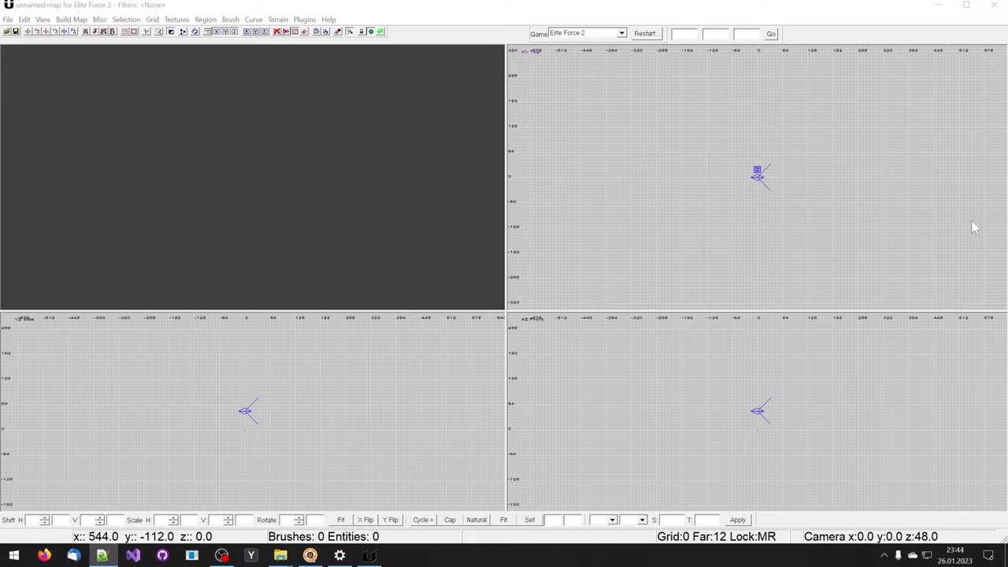
{"action": "left_click", "coordinate": [224, 175]}
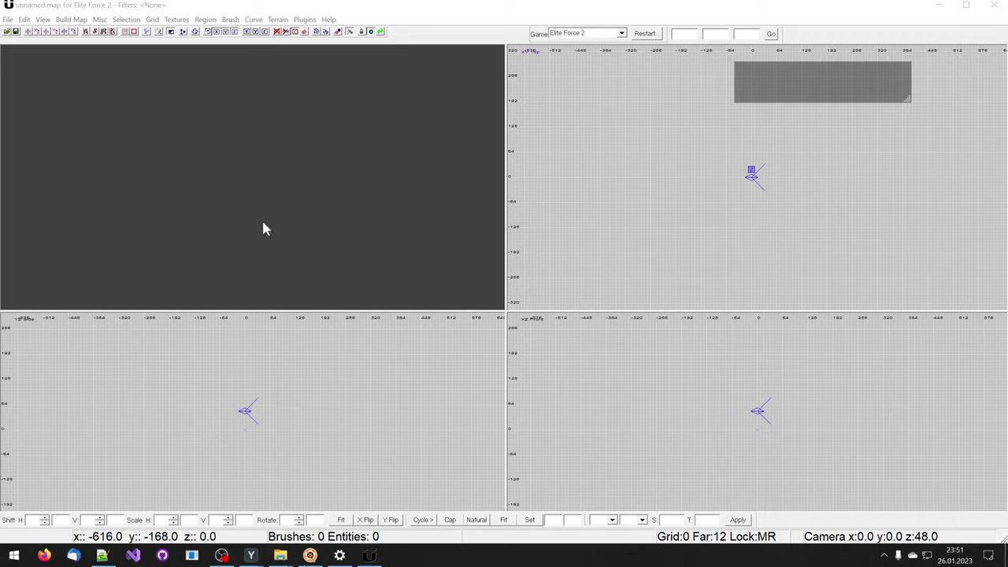
{"action": "right_click_drag", "start_coordinate": [226, 221], "coordinate": [226, 224]}
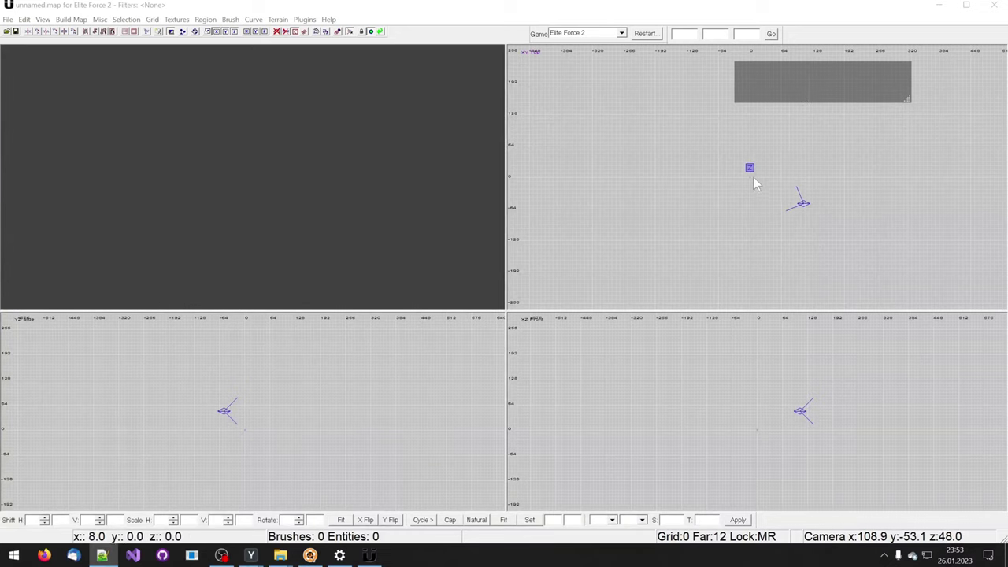
Zoom the XY Top view in and out to inspect the Z marker and camera near the origin.
{"action": "scroll", "coordinate": [753, 176], "scroll_direction": "up", "scroll_amount": 2}
{"action": "scroll", "coordinate": [757, 178], "scroll_direction": "up", "scroll_amount": 1}
{"action": "left_click", "coordinate": [711, 211]}
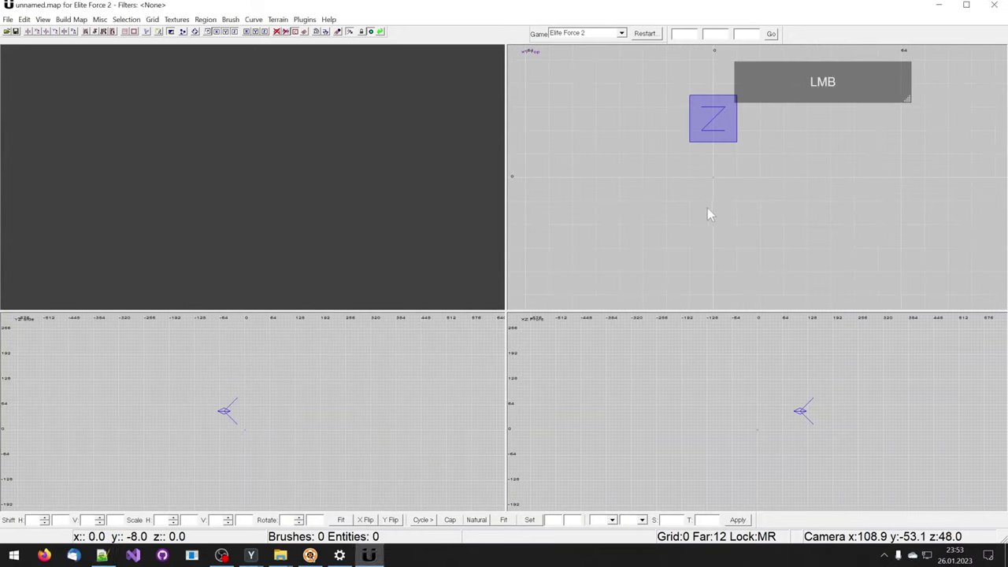
{"action": "scroll", "coordinate": [735, 182], "scroll_direction": "down", "scroll_amount": 2}
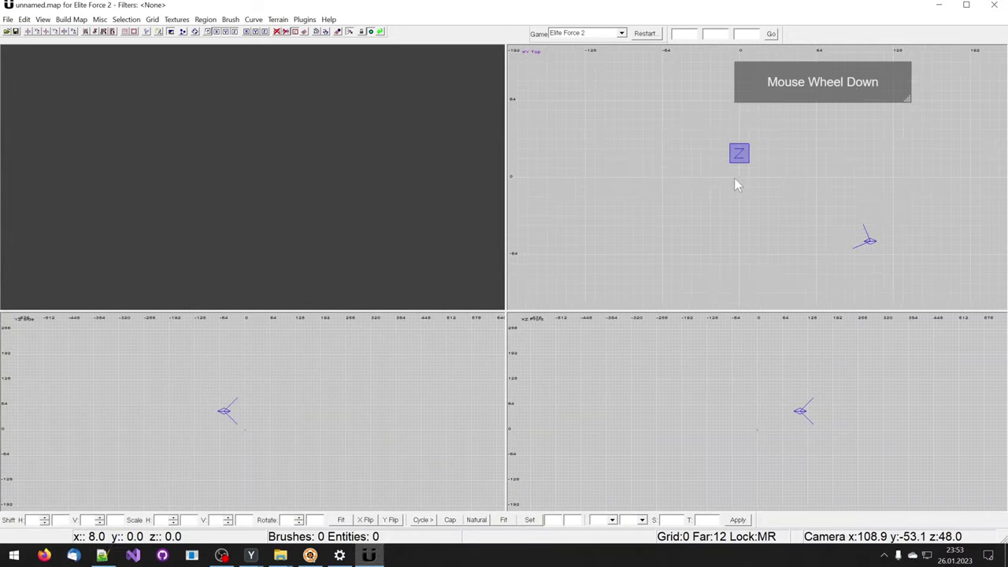
{"action": "scroll", "coordinate": [732, 189], "scroll_direction": "down", "scroll_amount": 1}
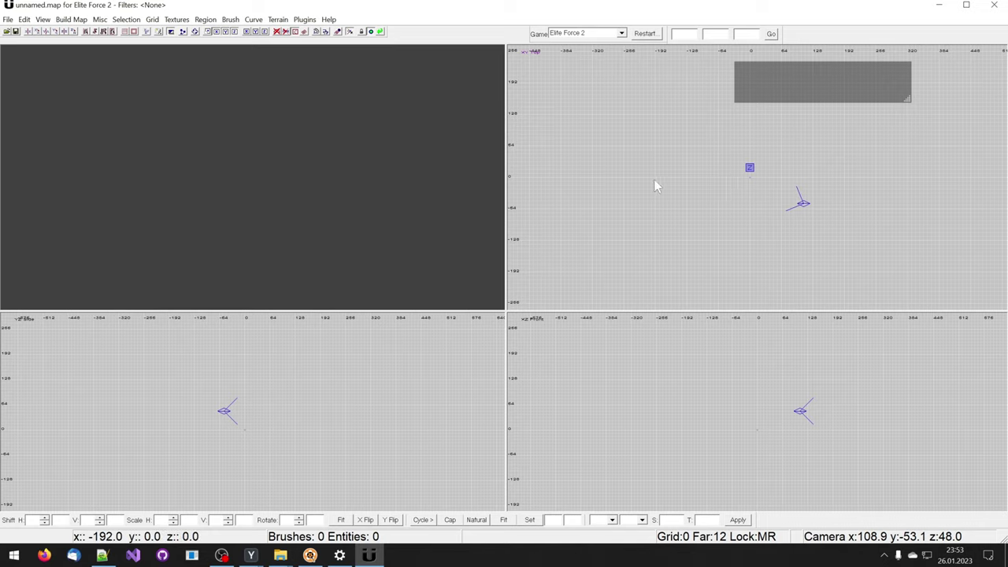
{"action": "scroll", "coordinate": [715, 174], "scroll_direction": "up", "scroll_amount": 4}
{"action": "scroll", "coordinate": [664, 180], "scroll_direction": "up", "scroll_amount": 2}
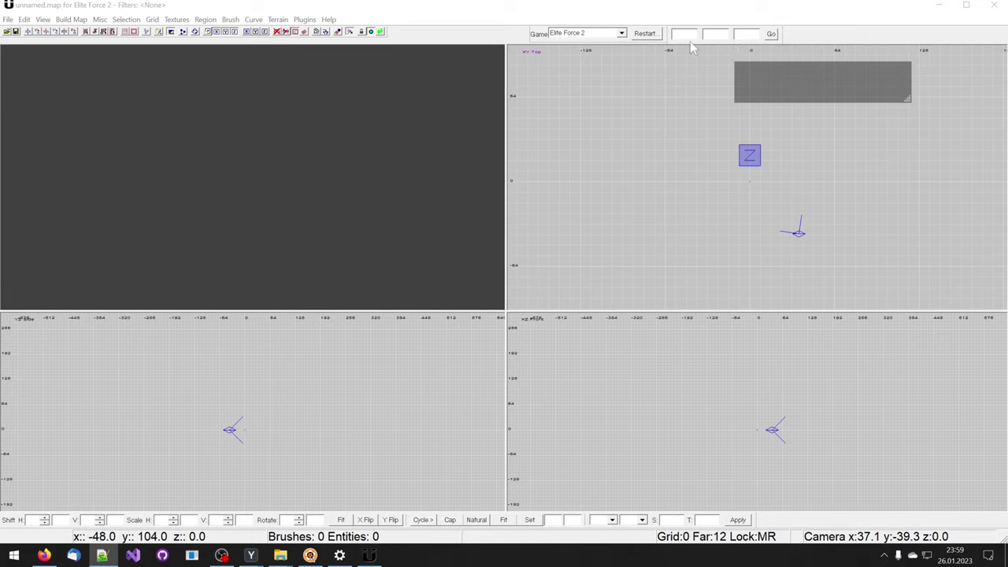
Send the camera to coordinates 0, 0, 10 with Go, then zoom in and adjust the view.
{"action": "key", "text": "alt+Tab"}
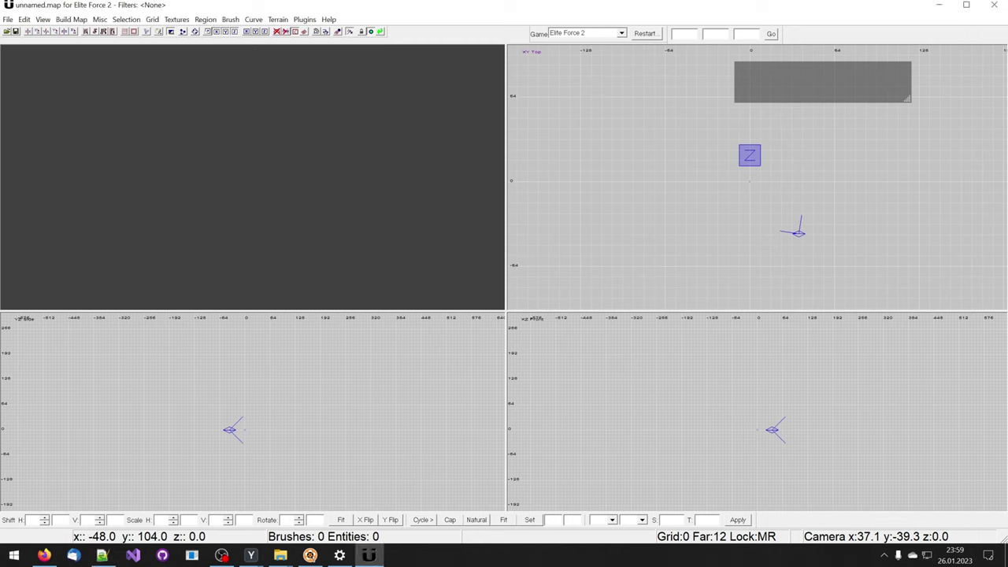
{"action": "left_click", "coordinate": [729, 46]}
{"action": "key", "text": "Tab"}
{"action": "type", "text": "0"}
{"action": "key", "text": "Tab"}
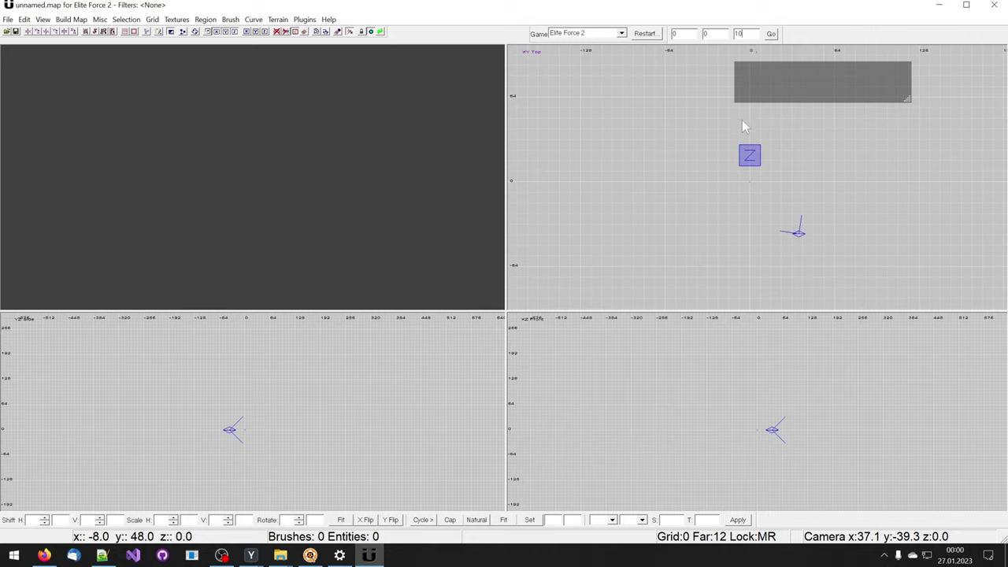
{"action": "left_click", "coordinate": [771, 35]}
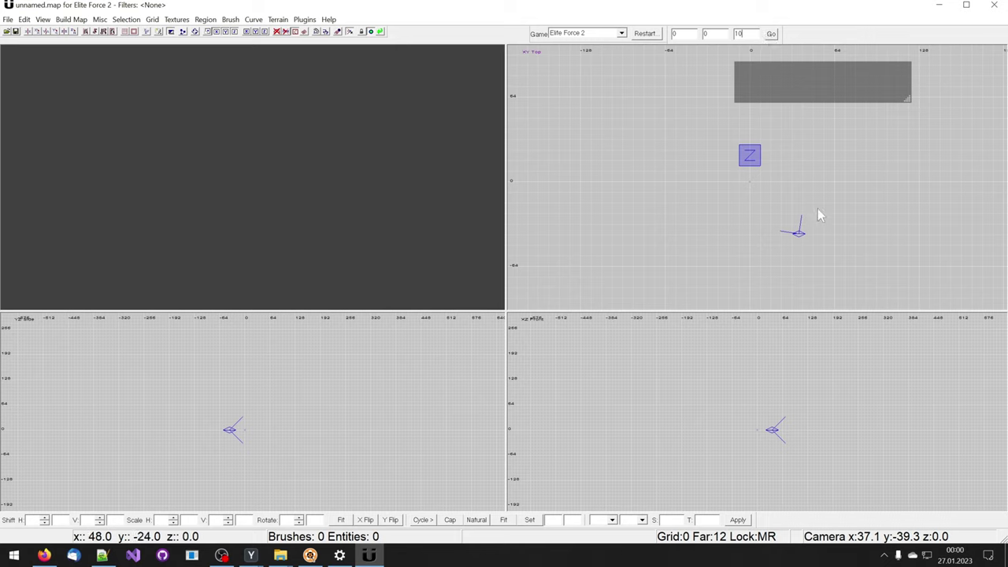
{"action": "left_click", "coordinate": [770, 34]}
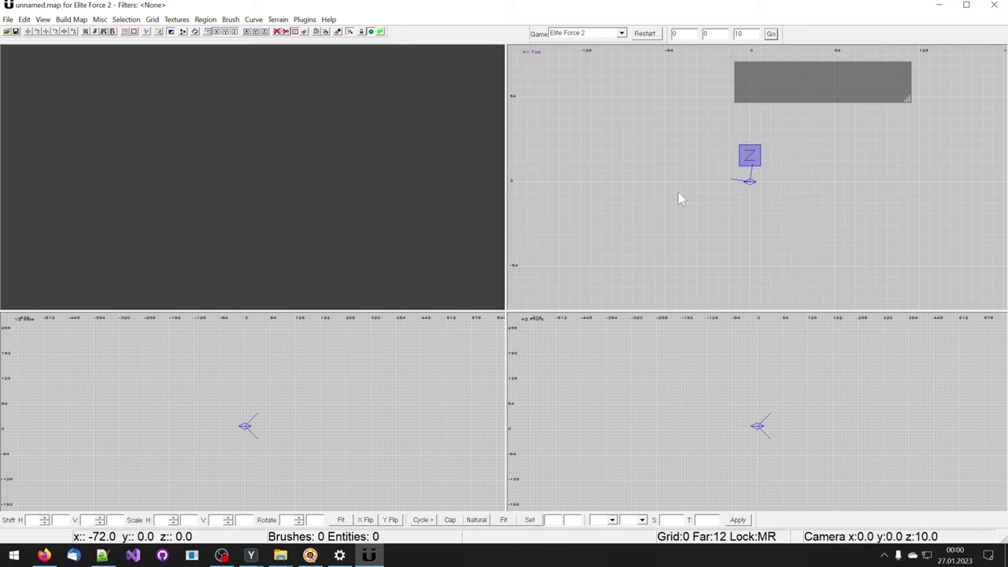
{"action": "scroll", "coordinate": [744, 193], "scroll_direction": "up", "scroll_amount": 5}
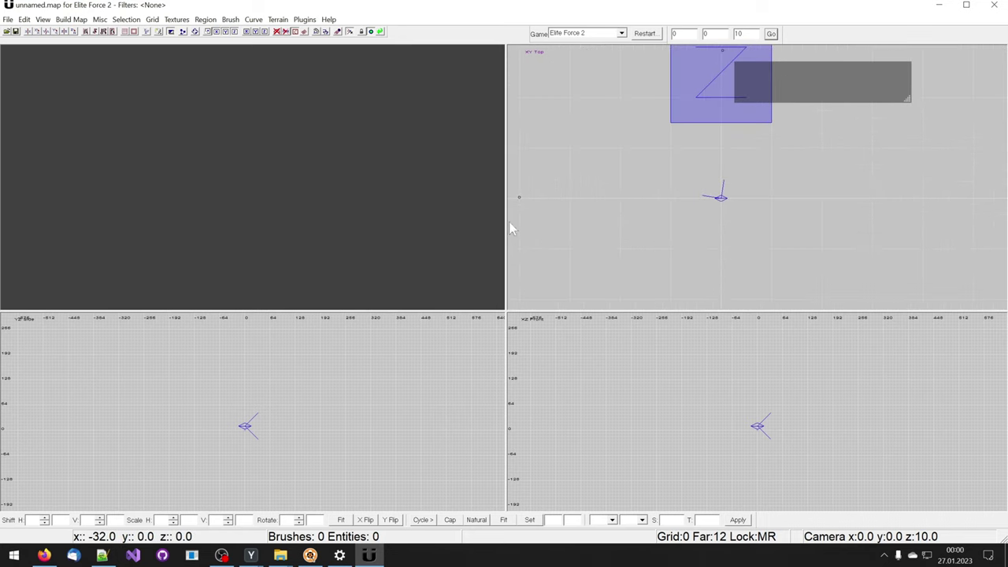
{"action": "right_click_drag", "start_coordinate": [472, 224], "coordinate": [409, 220]}
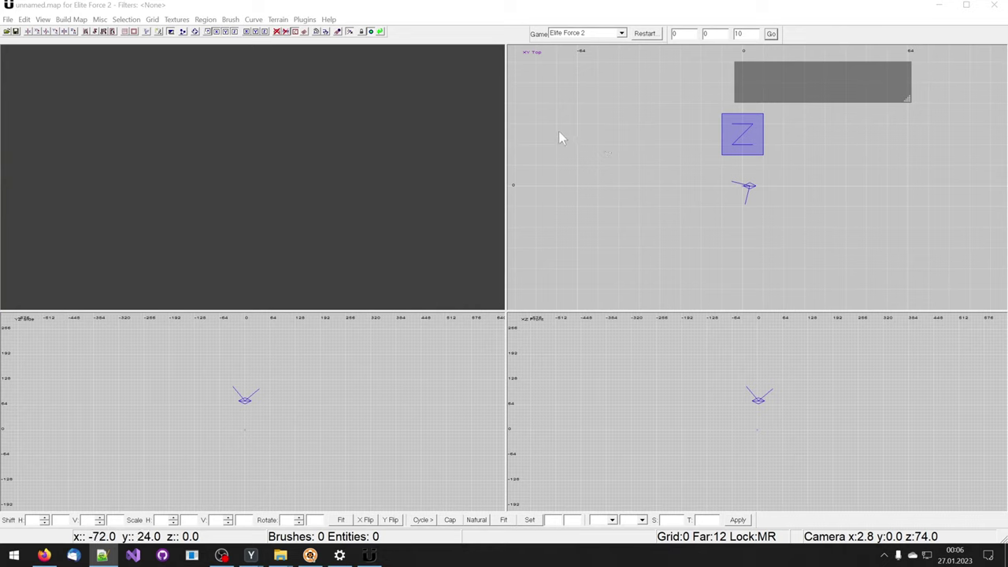
Draw a 104 × 64 × 8 brush in the top view and frame it from camera x 299.1, y 25.6.
{"action": "mouse_move", "coordinate": [559, 131]}
{"action": "left_mouse_down"}
{"action": "mouse_move", "coordinate": [608, 192]}
{"action": "mouse_move", "coordinate": [643, 215]}
{"action": "mouse_move", "coordinate": [730, 237]}
{"action": "mouse_move", "coordinate": [829, 291]}
{"action": "left_mouse_up"}
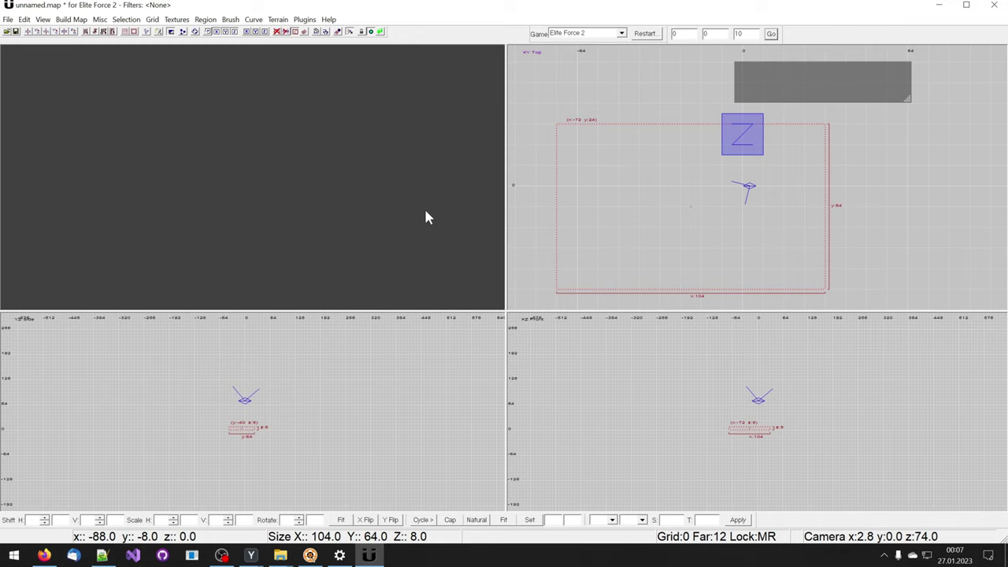
{"action": "right_click_drag", "start_coordinate": [430, 205], "coordinate": [430, 205]}
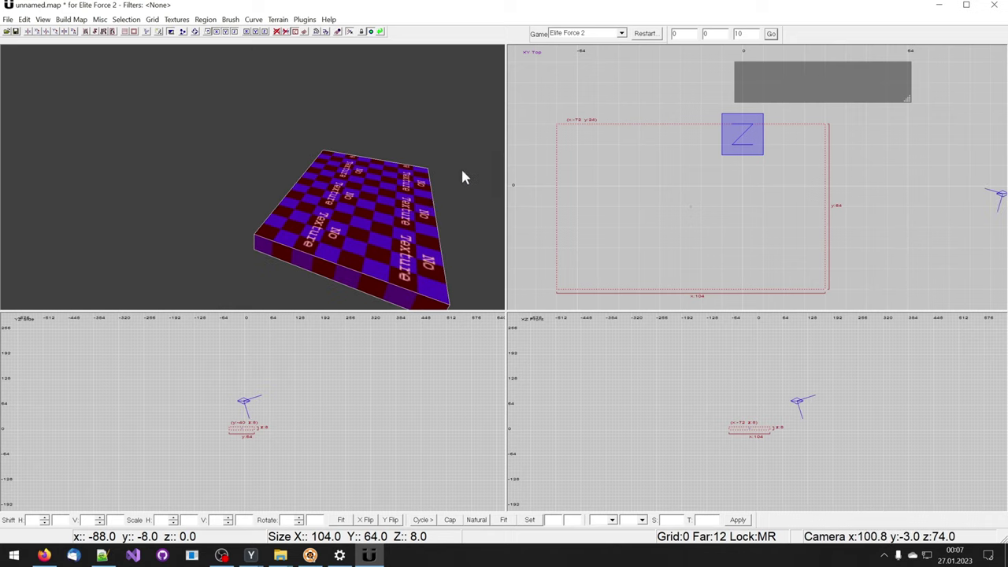
{"action": "key", "text": "End"}
{"action": "mouse_move", "coordinate": [459, 180]}
{"action": "right_mouse_down"}
{"action": "mouse_move", "coordinate": [380, 160]}
{"action": "mouse_move", "coordinate": [385, 176]}
{"action": "right_mouse_up"}
Pitch and re-level the camera, move it forward and back, and turn it left and right.
{"action": "key", "text": "End"}
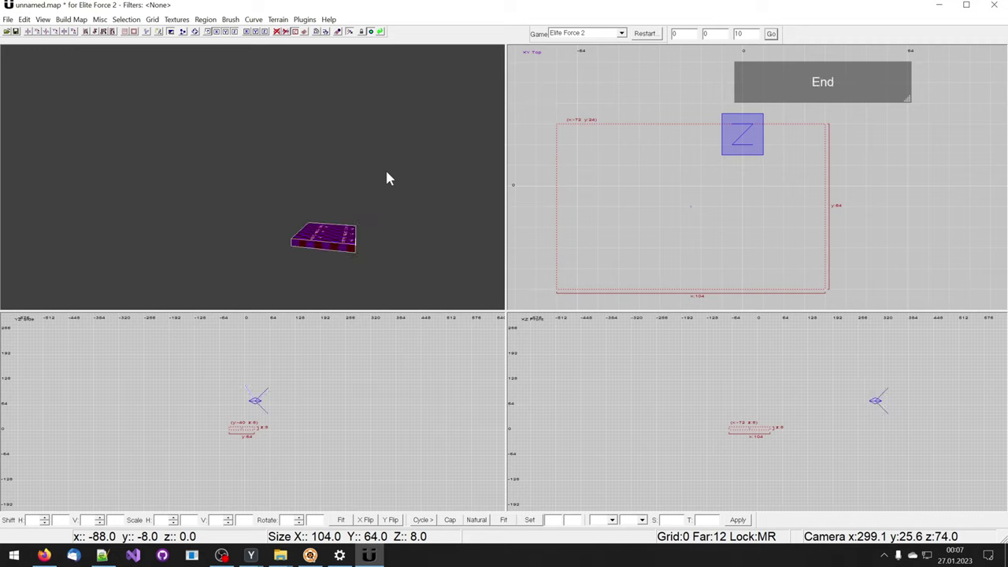
{"action": "mouse_move", "coordinate": [372, 180]}
{"action": "right_mouse_down", "text": "shift"}
{"action": "mouse_move", "coordinate": [368, 194]}
{"action": "mouse_move", "coordinate": [387, 164]}
{"action": "mouse_move", "coordinate": [372, 211]}
{"action": "right_mouse_up", "text": "shift"}
{"action": "key", "text": "End"}
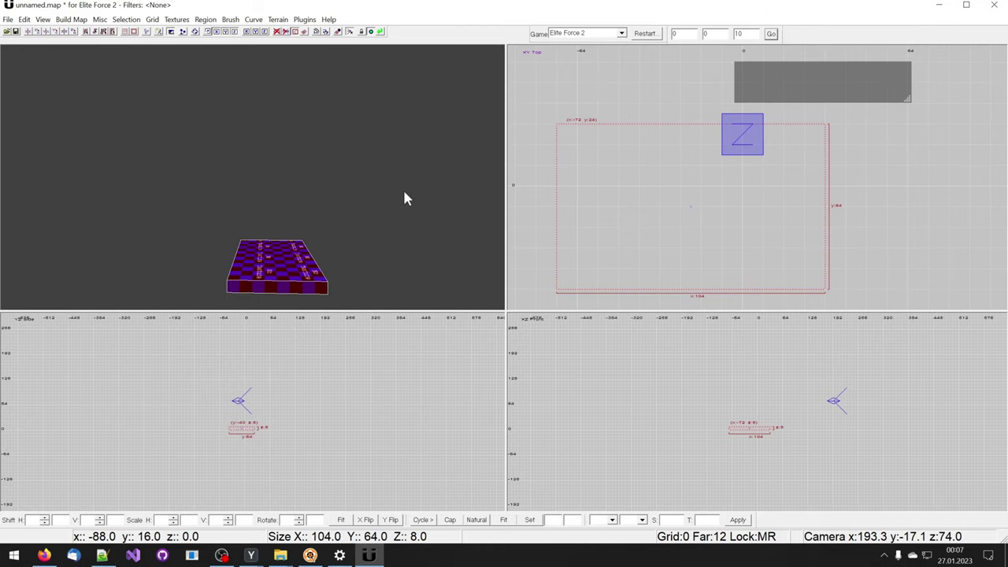
{"action": "key", "text": "Up"}
{"action": "key", "text": "Down"}
{"action": "key", "text": "Left"}
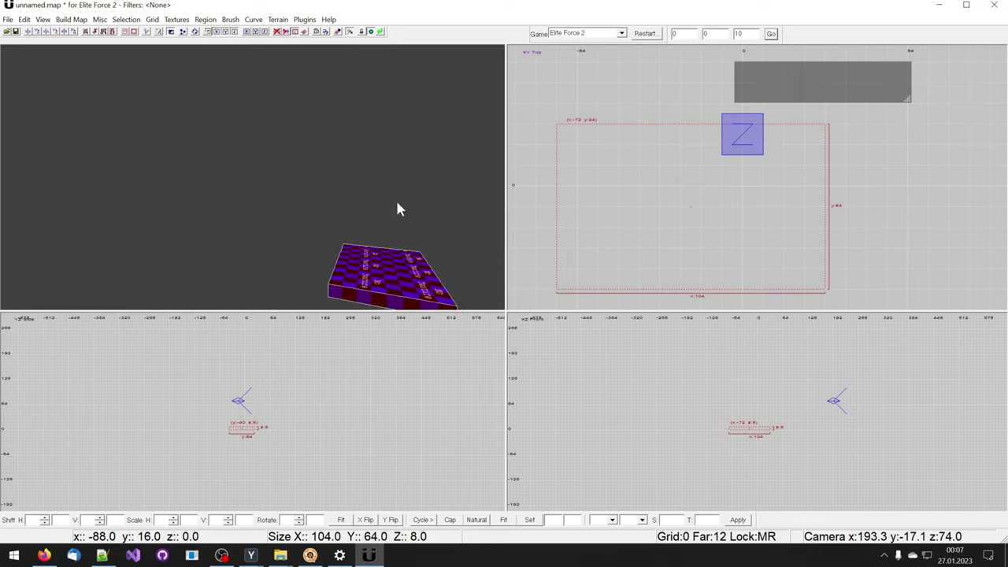
{"action": "key", "text": "Right"}
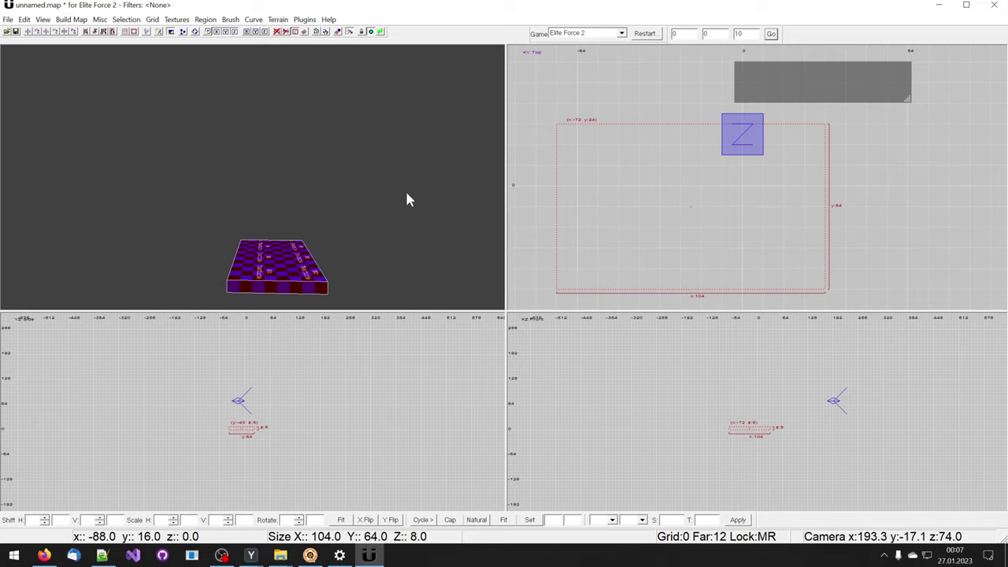
Raise and lower the camera, tilt it, fly closer to the brush and re-level the view.
{"action": "key", "text": "d"}
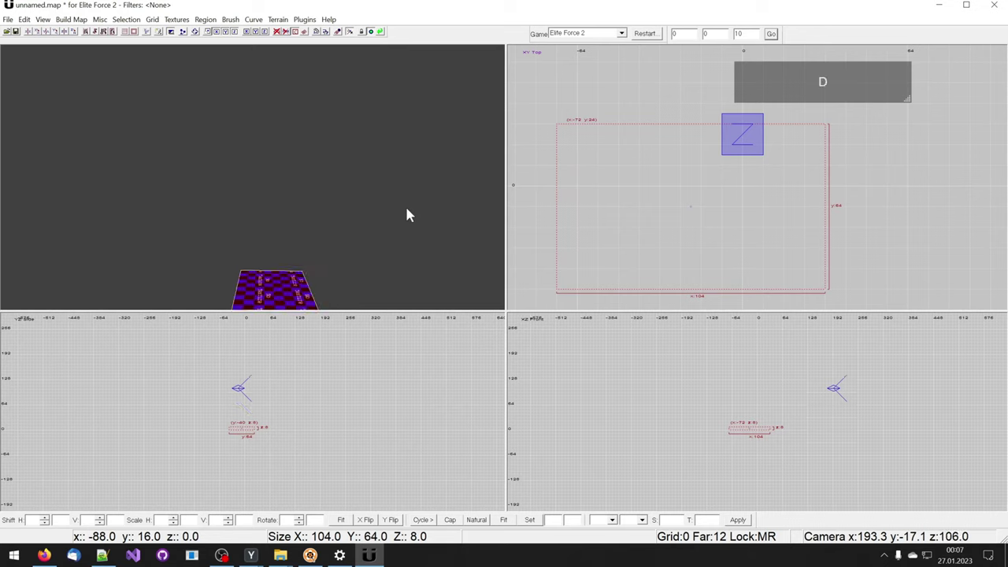
{"action": "key", "text": "c"}
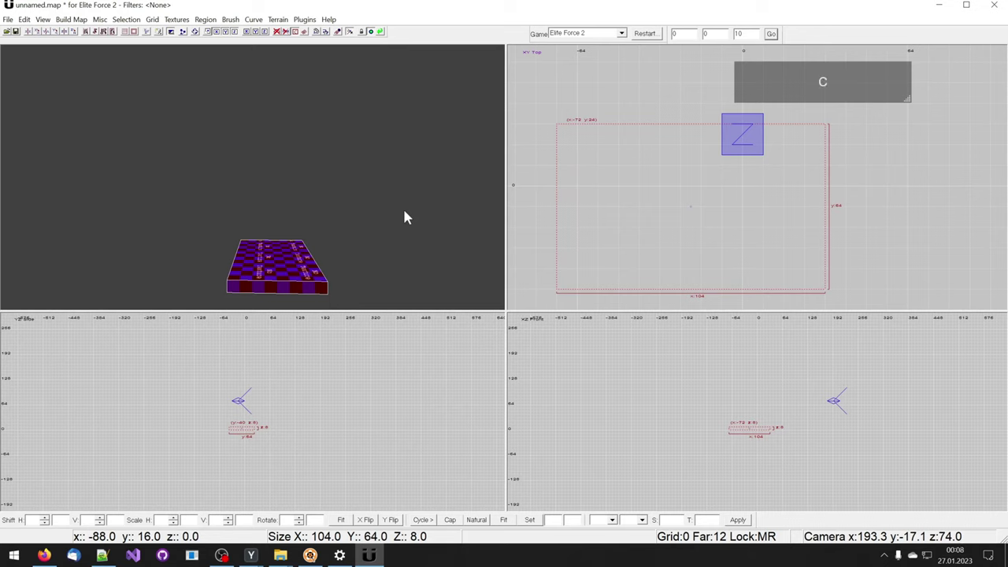
{"action": "key", "text": "c"}
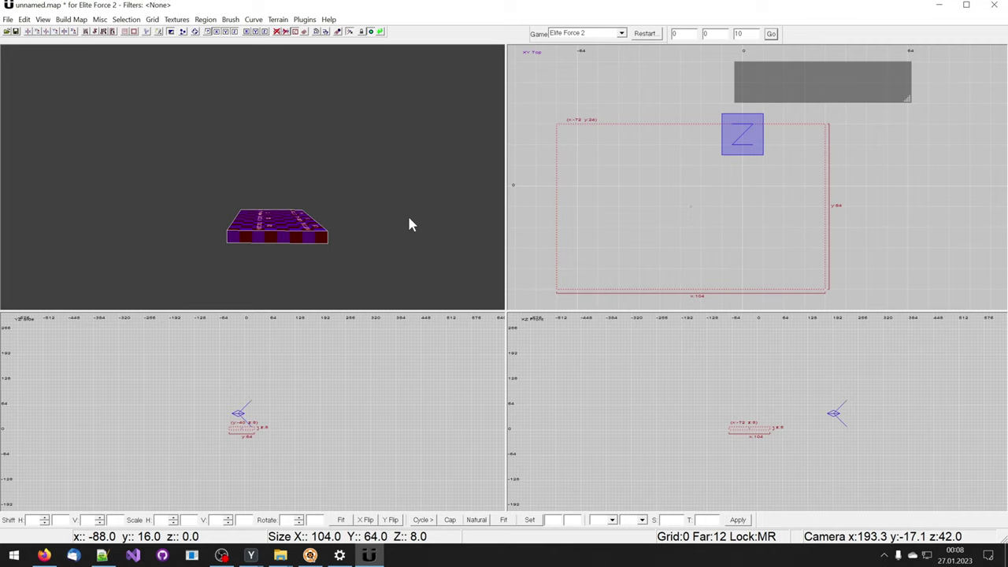
{"action": "key", "text": "a"}
{"action": "right_click_drag", "start_coordinate": [390, 222], "coordinate": [380, 223]}
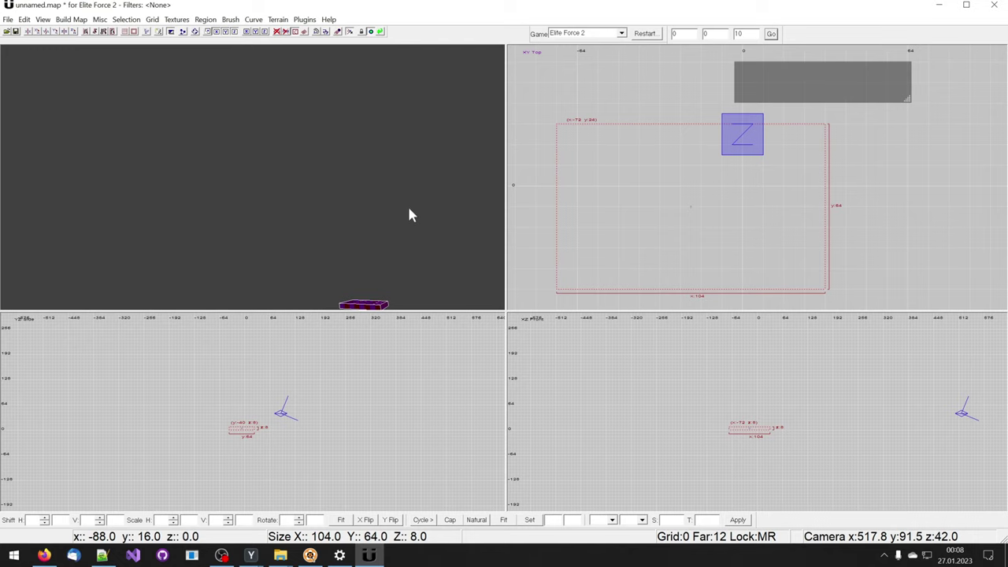
{"action": "key", "text": "z"}
{"action": "mouse_move", "coordinate": [405, 229]}
{"action": "right_mouse_down"}
{"action": "mouse_move", "coordinate": [405, 220]}
{"action": "mouse_move", "coordinate": [416, 243]}
{"action": "mouse_move", "coordinate": [393, 289]}
{"action": "right_mouse_up"}
{"action": "key", "text": "End"}
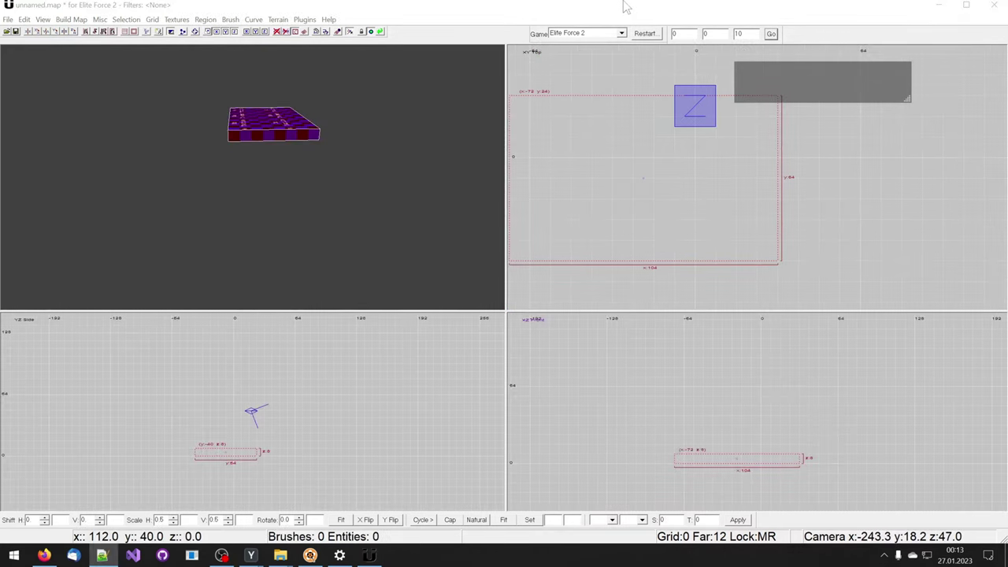
Jump the camera with Ctrl+Alt+J, then back away to view the brush's striped south side.
{"action": "left_click", "coordinate": [625, 6]}
{"action": "key", "text": "ctrl"}
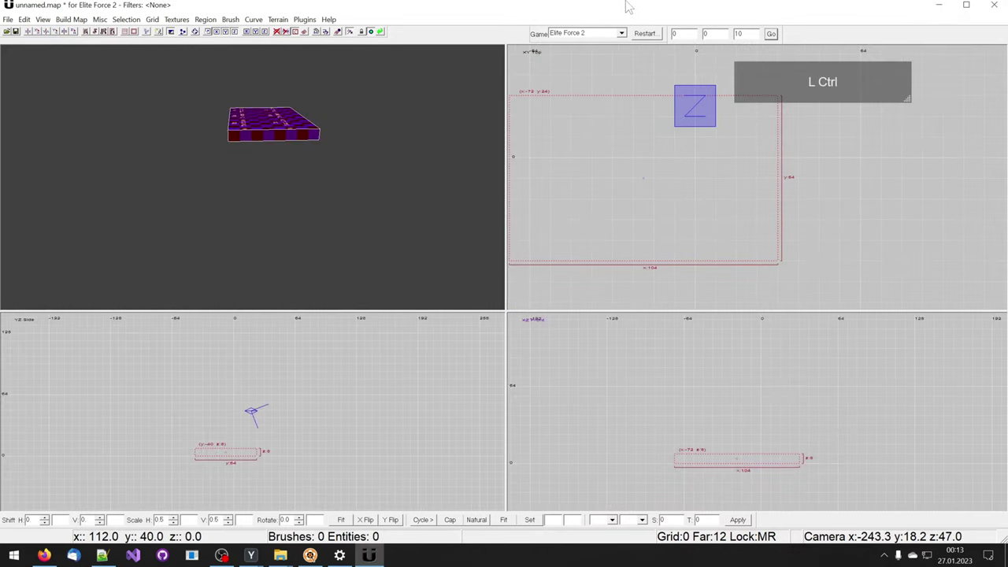
{"action": "key", "text": "ctrl+alt+j"}
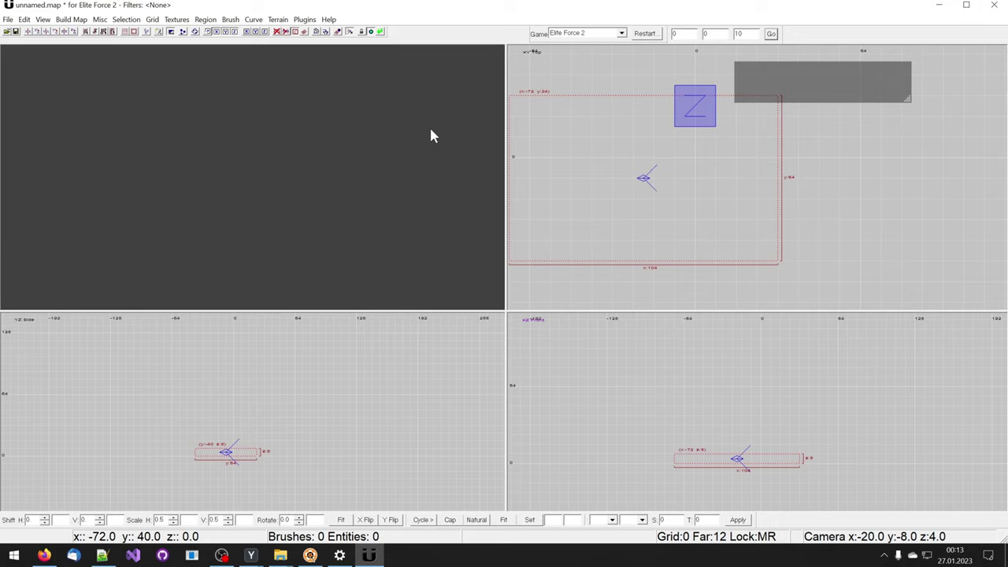
{"action": "right_click", "coordinate": [420, 156]}
{"action": "right_click_drag", "start_coordinate": [420, 156], "coordinate": [420, 157]}
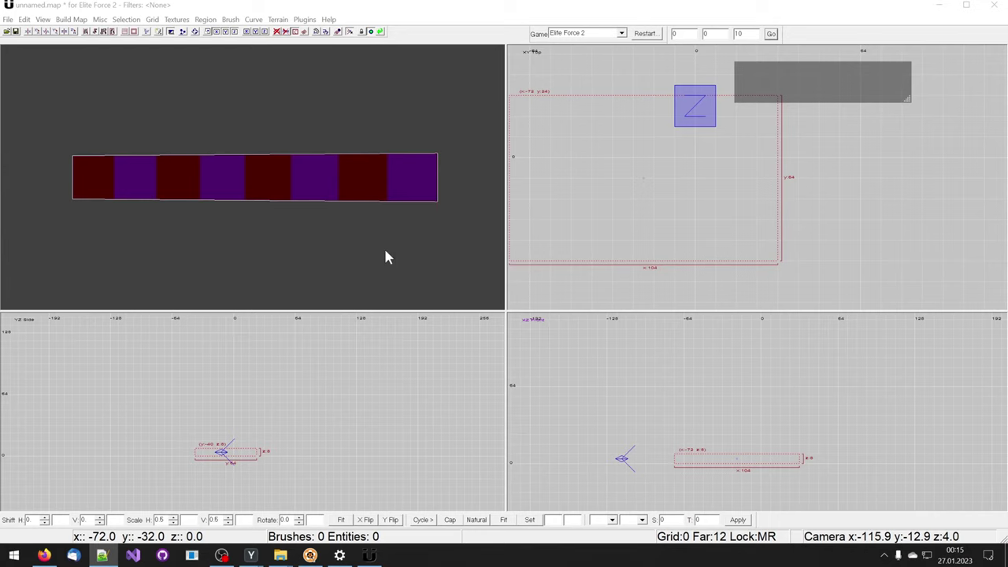
{"action": "mouse_move", "coordinate": [357, 258]}
{"action": "right_mouse_down"}
{"action": "mouse_move", "coordinate": [330, 263]}
{"action": "mouse_move", "coordinate": [326, 247]}
{"action": "right_mouse_up"}
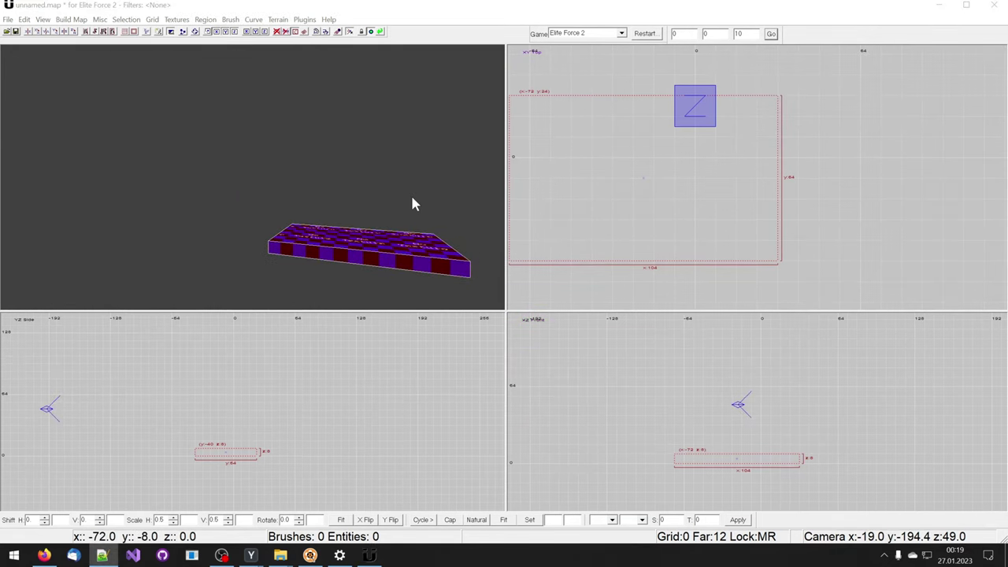
Fly the camera back to about x -62.5, y -256.7 so the whole brush looks small.
{"action": "mouse_move", "coordinate": [411, 201]}
{"action": "right_mouse_down", "text": "shift"}
{"action": "mouse_move", "coordinate": [409, 246]}
{"action": "mouse_move", "coordinate": [331, 257]}
{"action": "right_mouse_up", "text": "shift"}
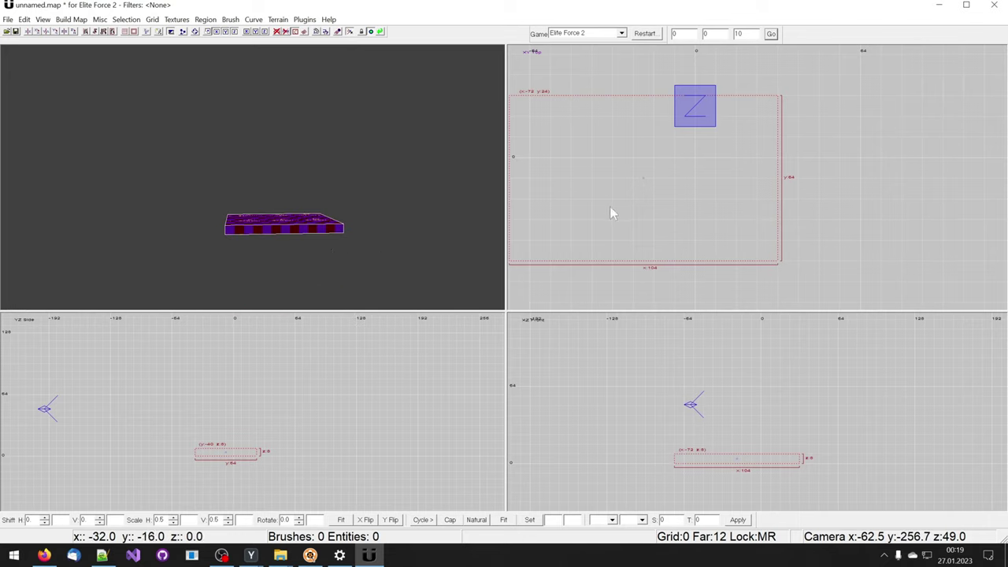
{"action": "right_click_drag", "start_coordinate": [815, 183], "coordinate": [814, 183]}
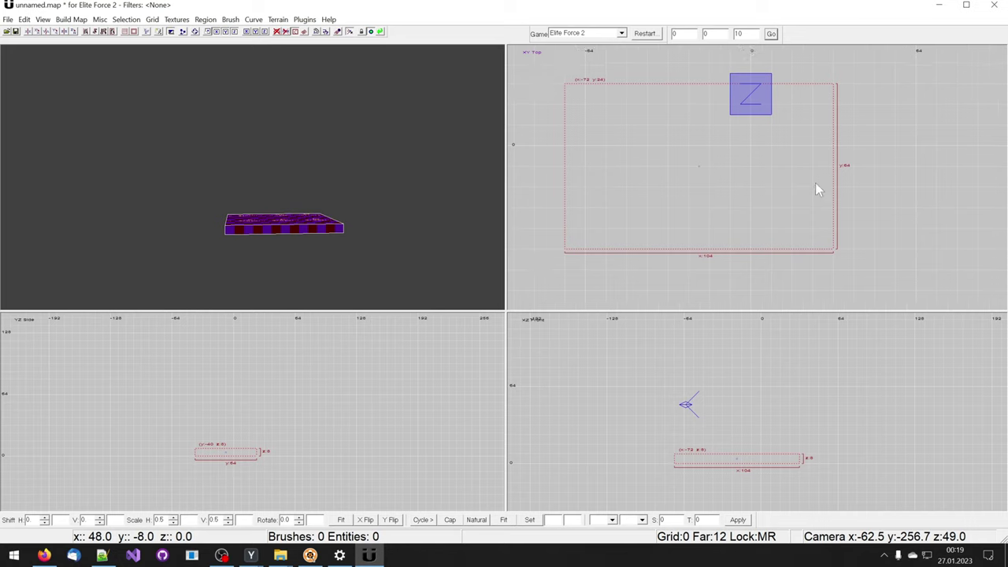
Zoom the XY Top view out until the single brush and camera sit small near its centre.
{"action": "scroll", "coordinate": [633, 157], "scroll_direction": "up", "scroll_amount": 1}
{"action": "scroll", "coordinate": [632, 162], "scroll_direction": "up", "scroll_amount": 1}
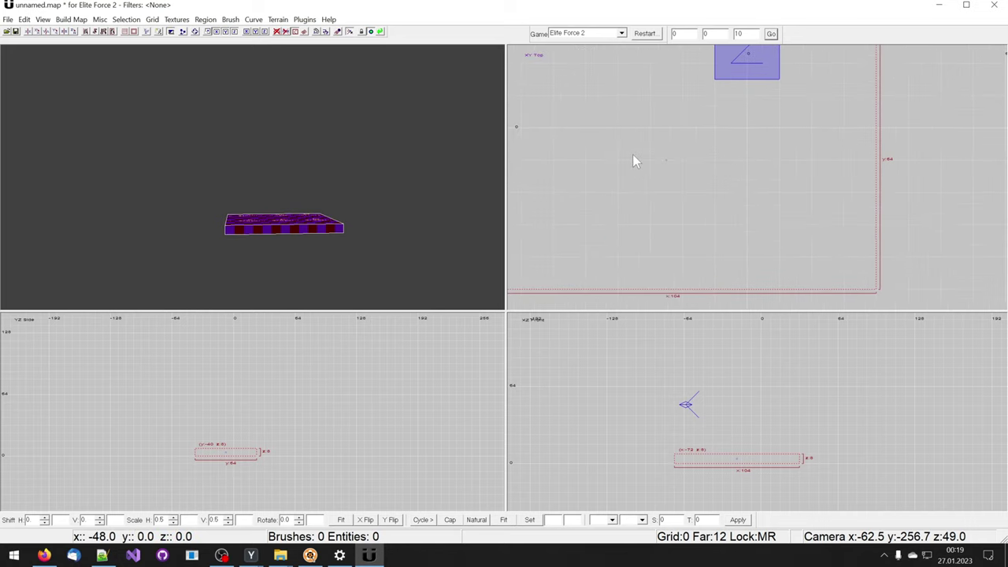
{"action": "scroll", "coordinate": [616, 189], "scroll_direction": "down", "scroll_amount": 10}
{"action": "scroll", "coordinate": [615, 192], "scroll_direction": "down", "scroll_amount": 4}
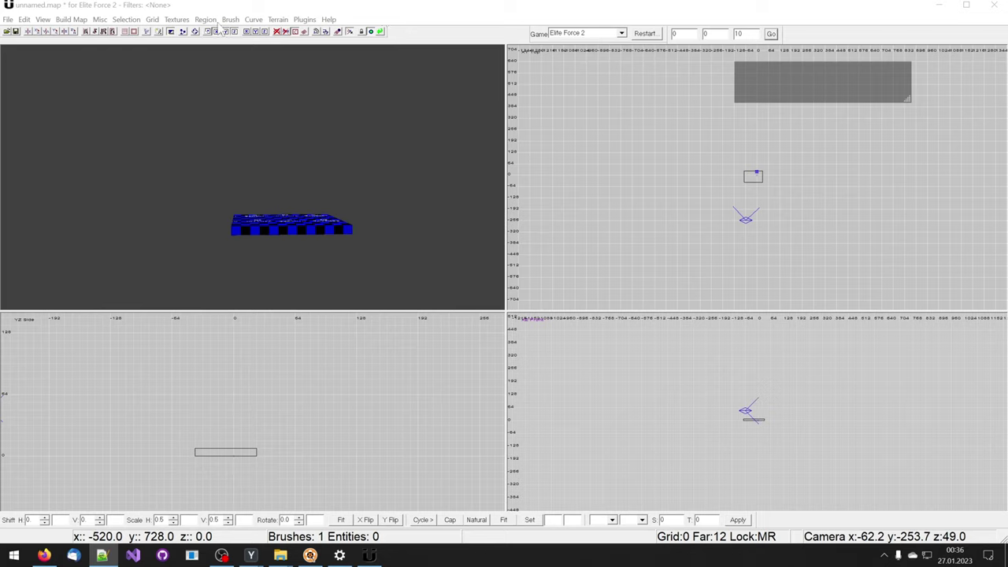
Expand the Brush commands in the Keyboard Shortcuts preferences and scroll through their shortcuts.
{"action": "left_click", "coordinate": [25, 20]}
{"action": "left_click", "coordinate": [35, 140]}
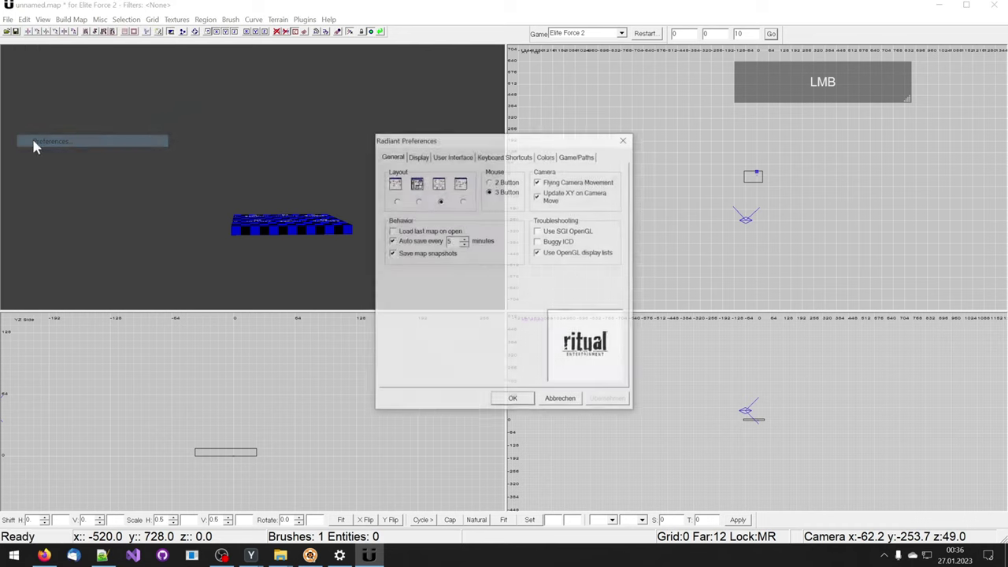
{"action": "left_click", "coordinate": [484, 158]}
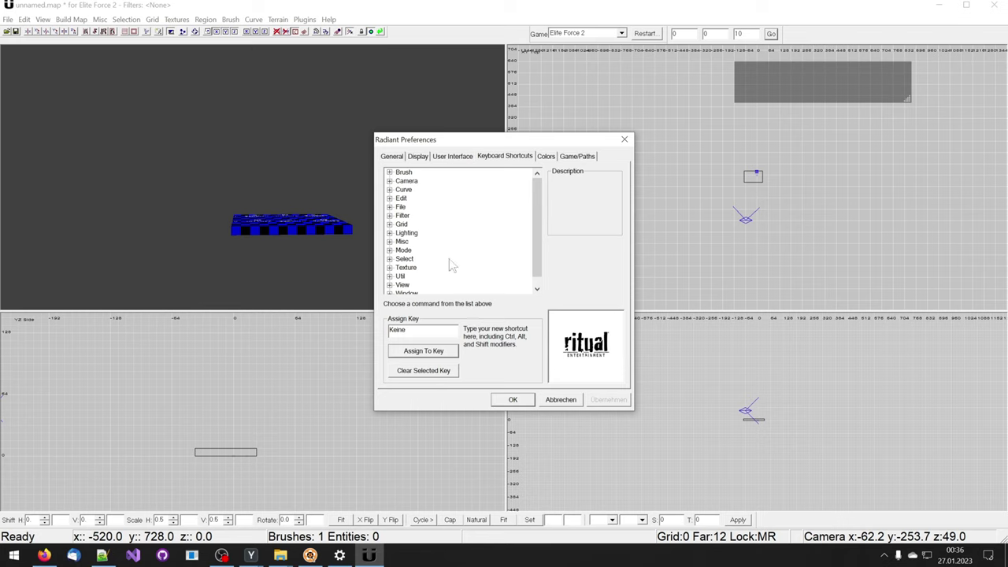
{"action": "left_click", "coordinate": [390, 172]}
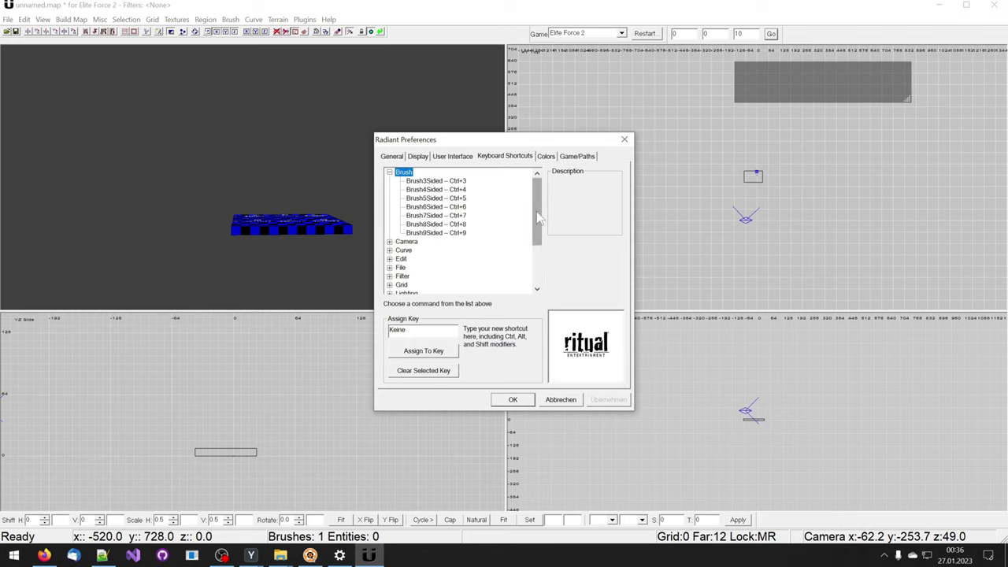
{"action": "left_click_drag", "start_coordinate": [536, 211], "coordinate": [541, 189]}
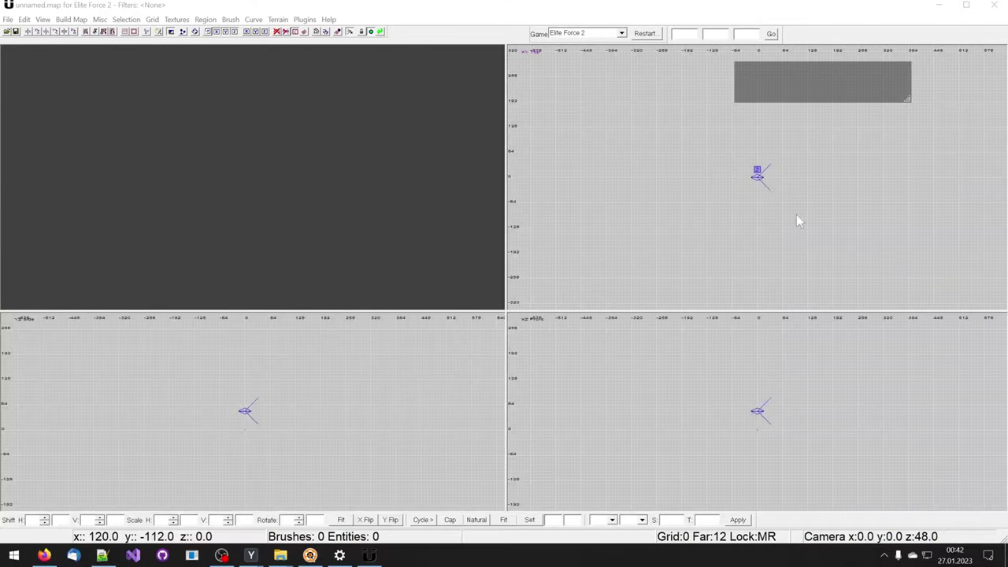
Load dm_ctf_station.map from the Elite Force II maps folder via File > Load.
{"action": "left_click", "coordinate": [7, 18]}
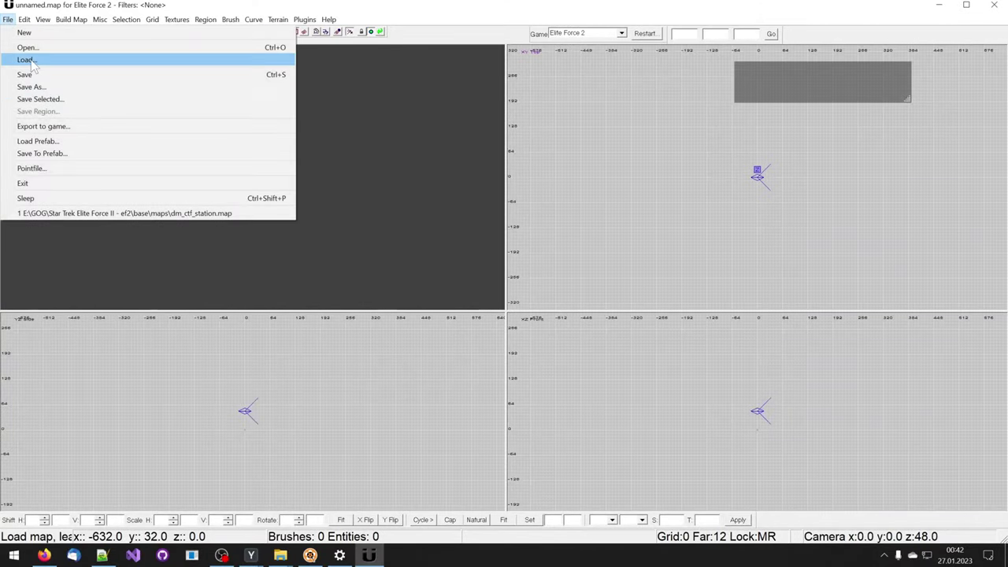
{"action": "left_click", "coordinate": [28, 49]}
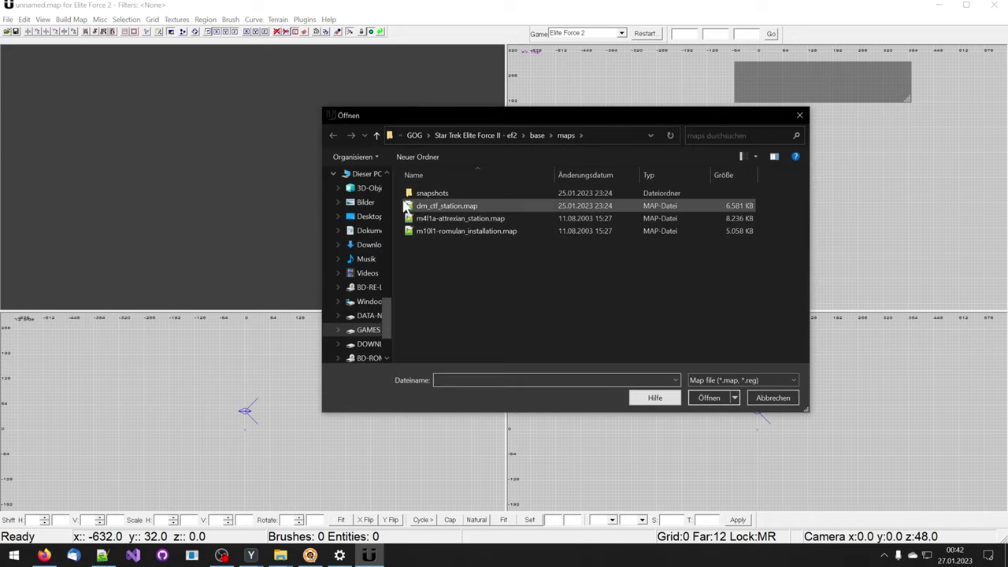
{"action": "left_click", "coordinate": [420, 206]}
{"action": "left_click", "coordinate": [707, 398]}
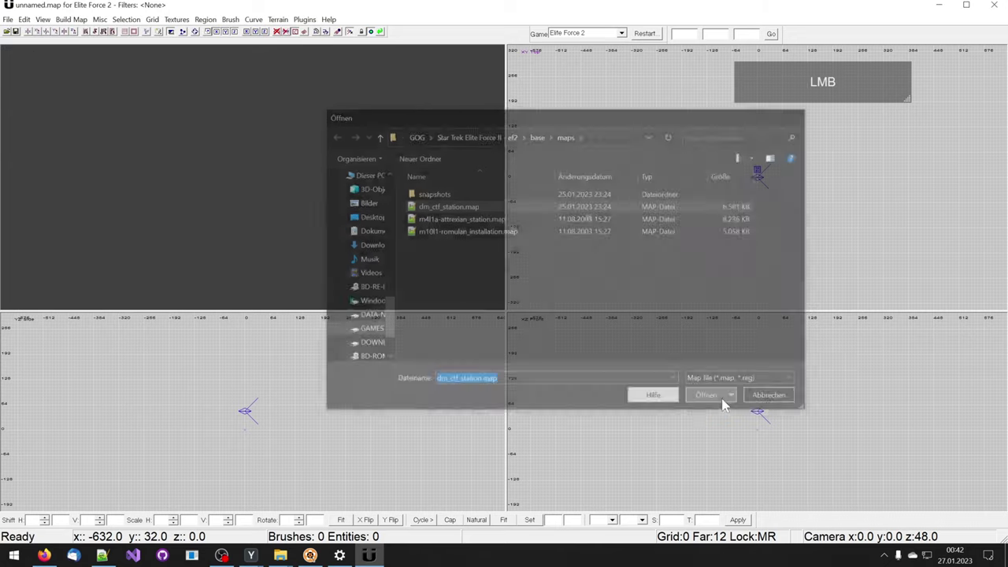